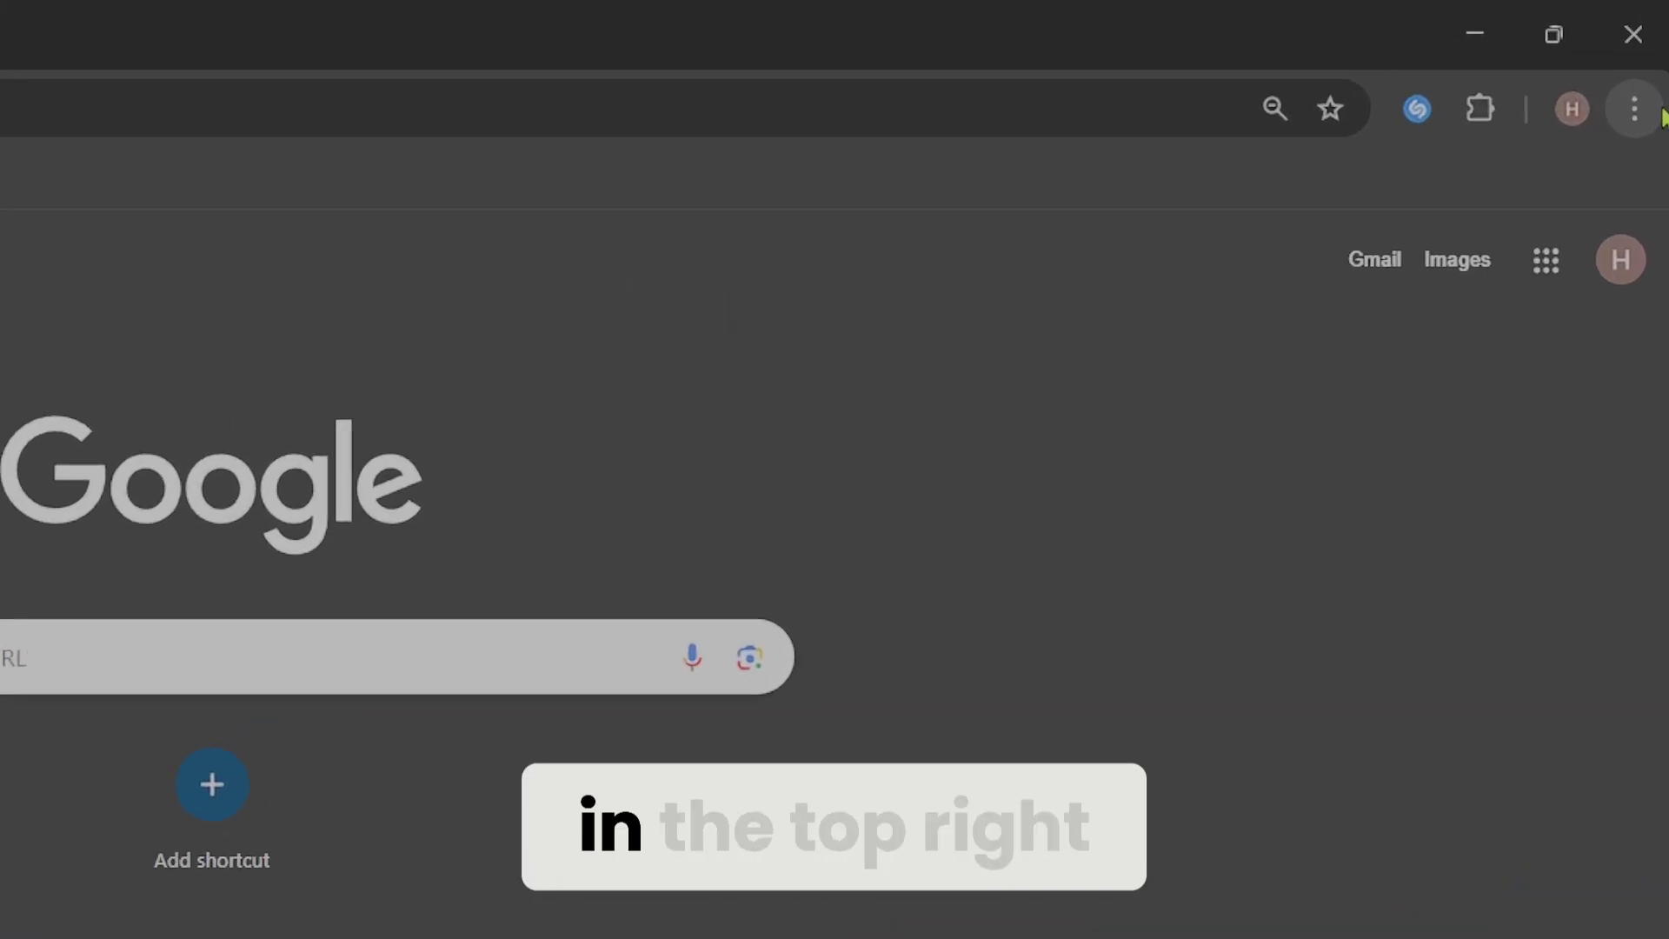
Open Chrome's three-dots main menu on the new tab
{"action": "left_click", "coordinate": [1638, 110]}
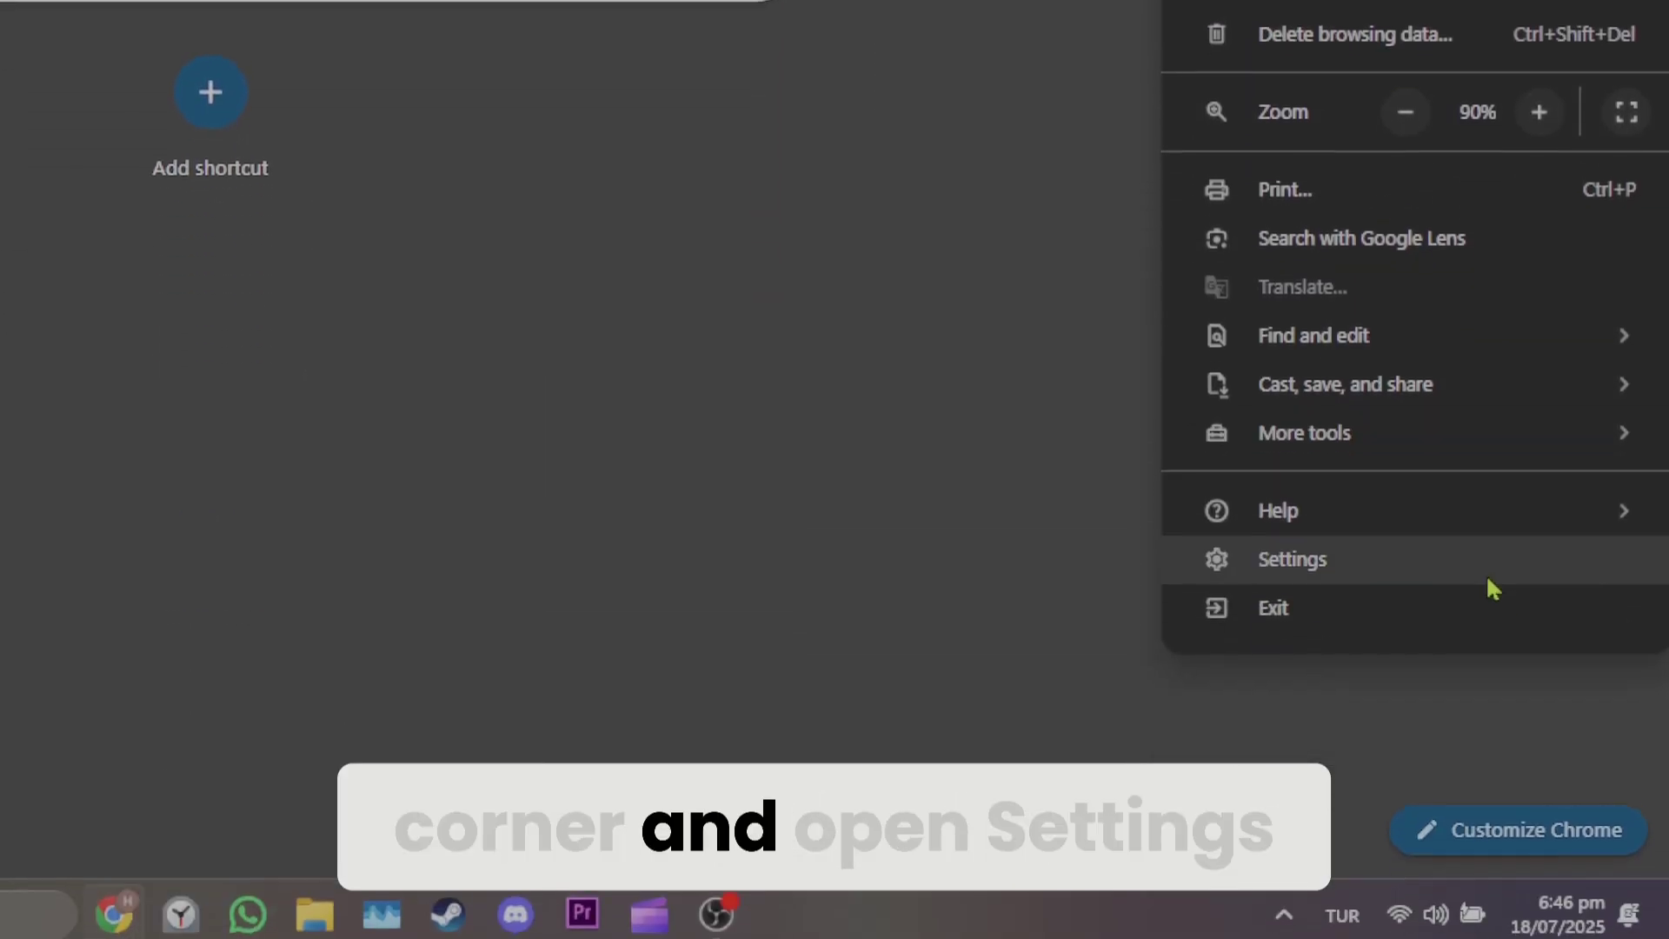
Go to Settings > Privacy and security > Third-party cookies > See all site data and permissions
{"action": "left_click", "coordinate": [1483, 567]}
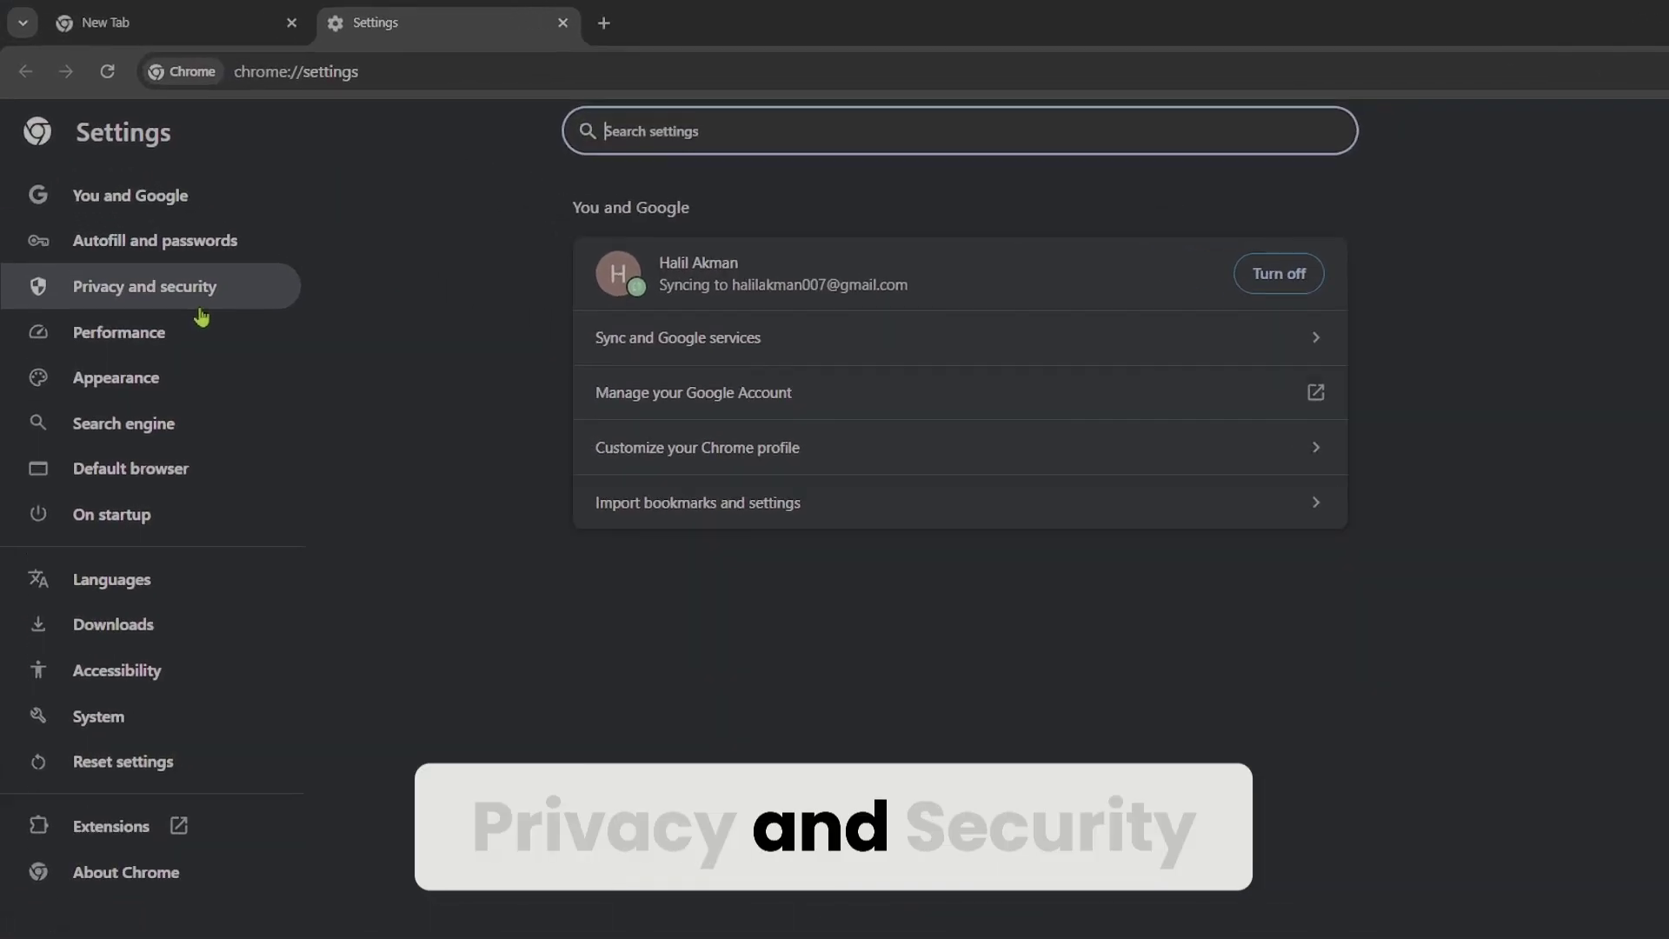
{"action": "left_click", "coordinate": [173, 265]}
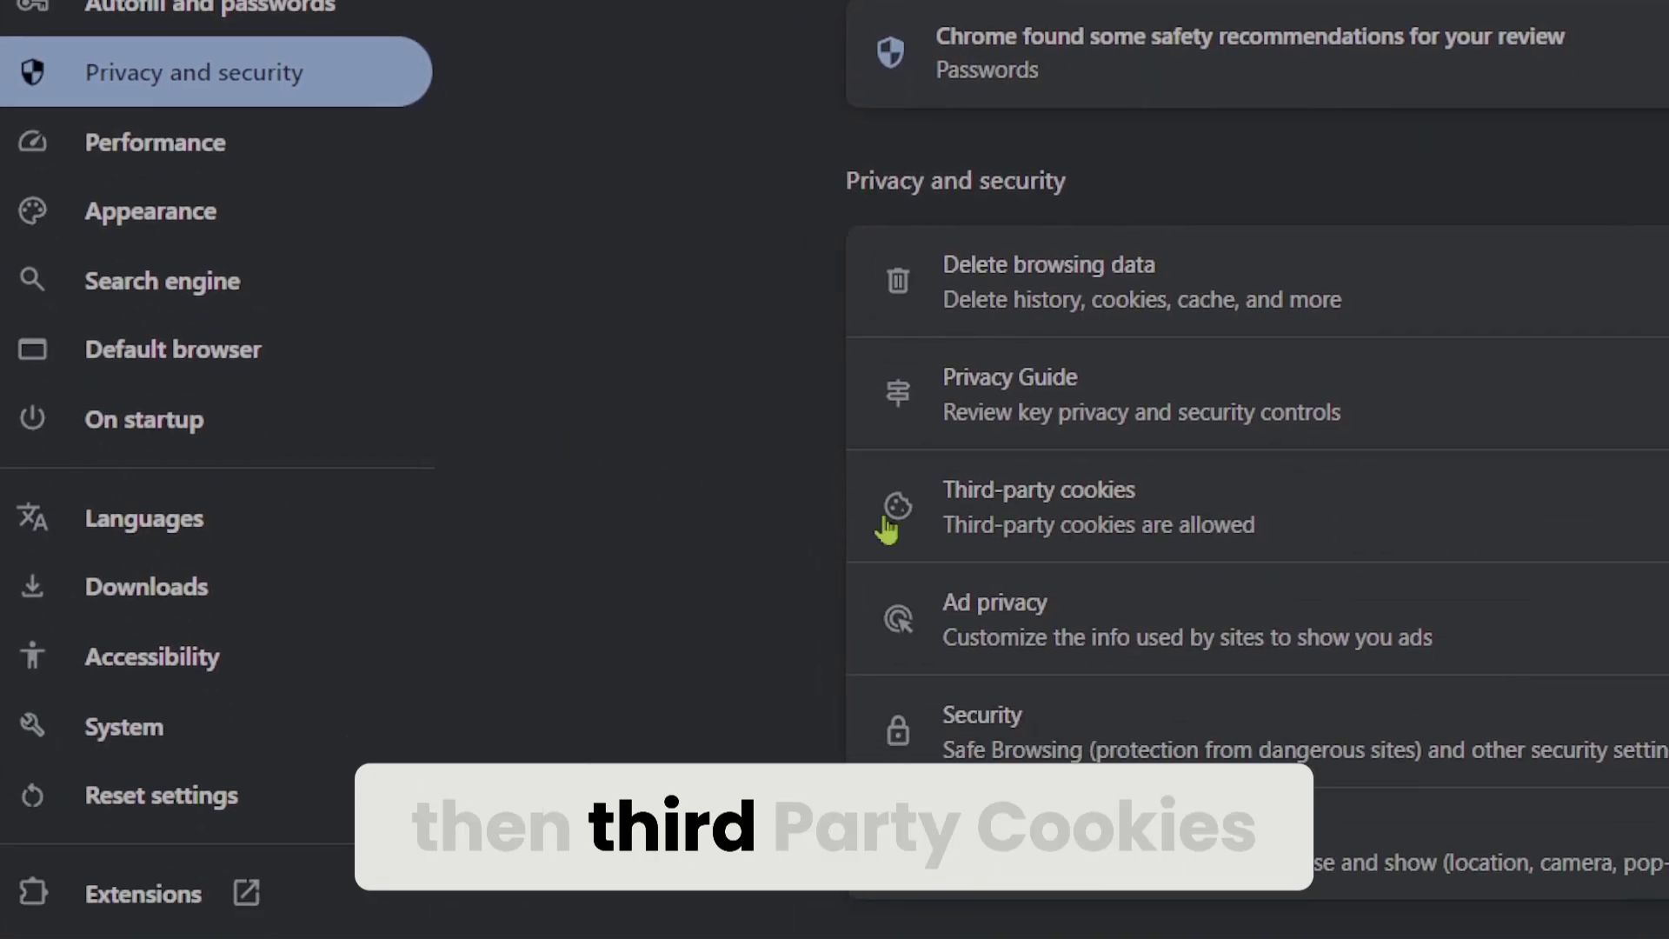
{"action": "left_click", "coordinate": [840, 486]}
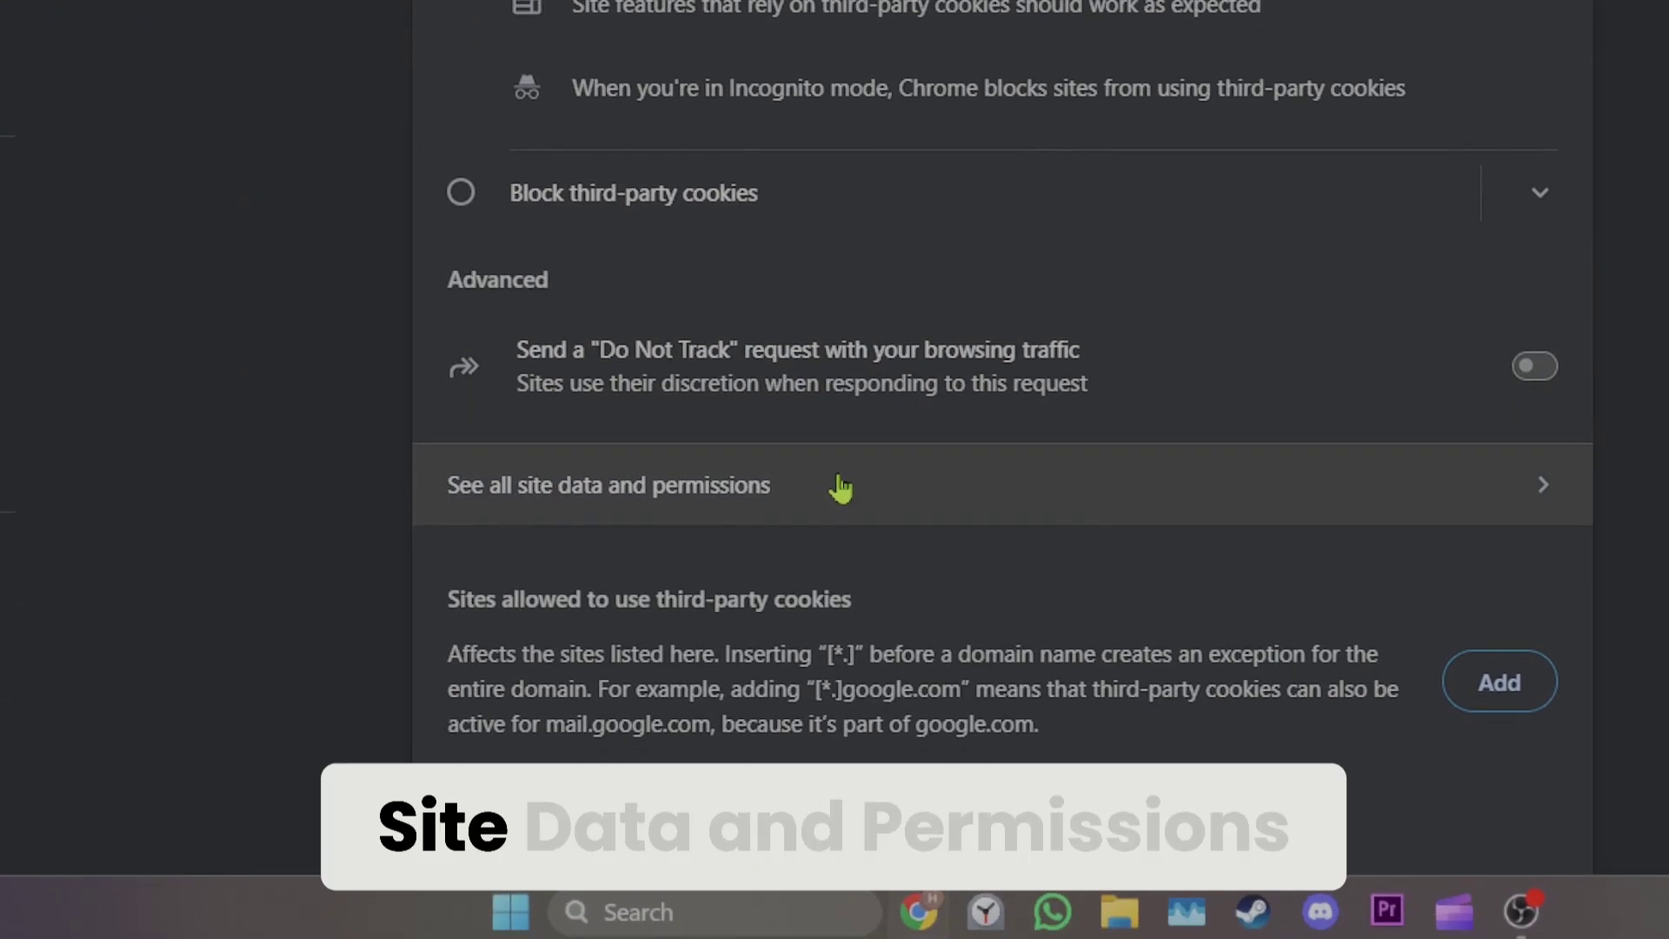
{"action": "left_click", "coordinate": [841, 486]}
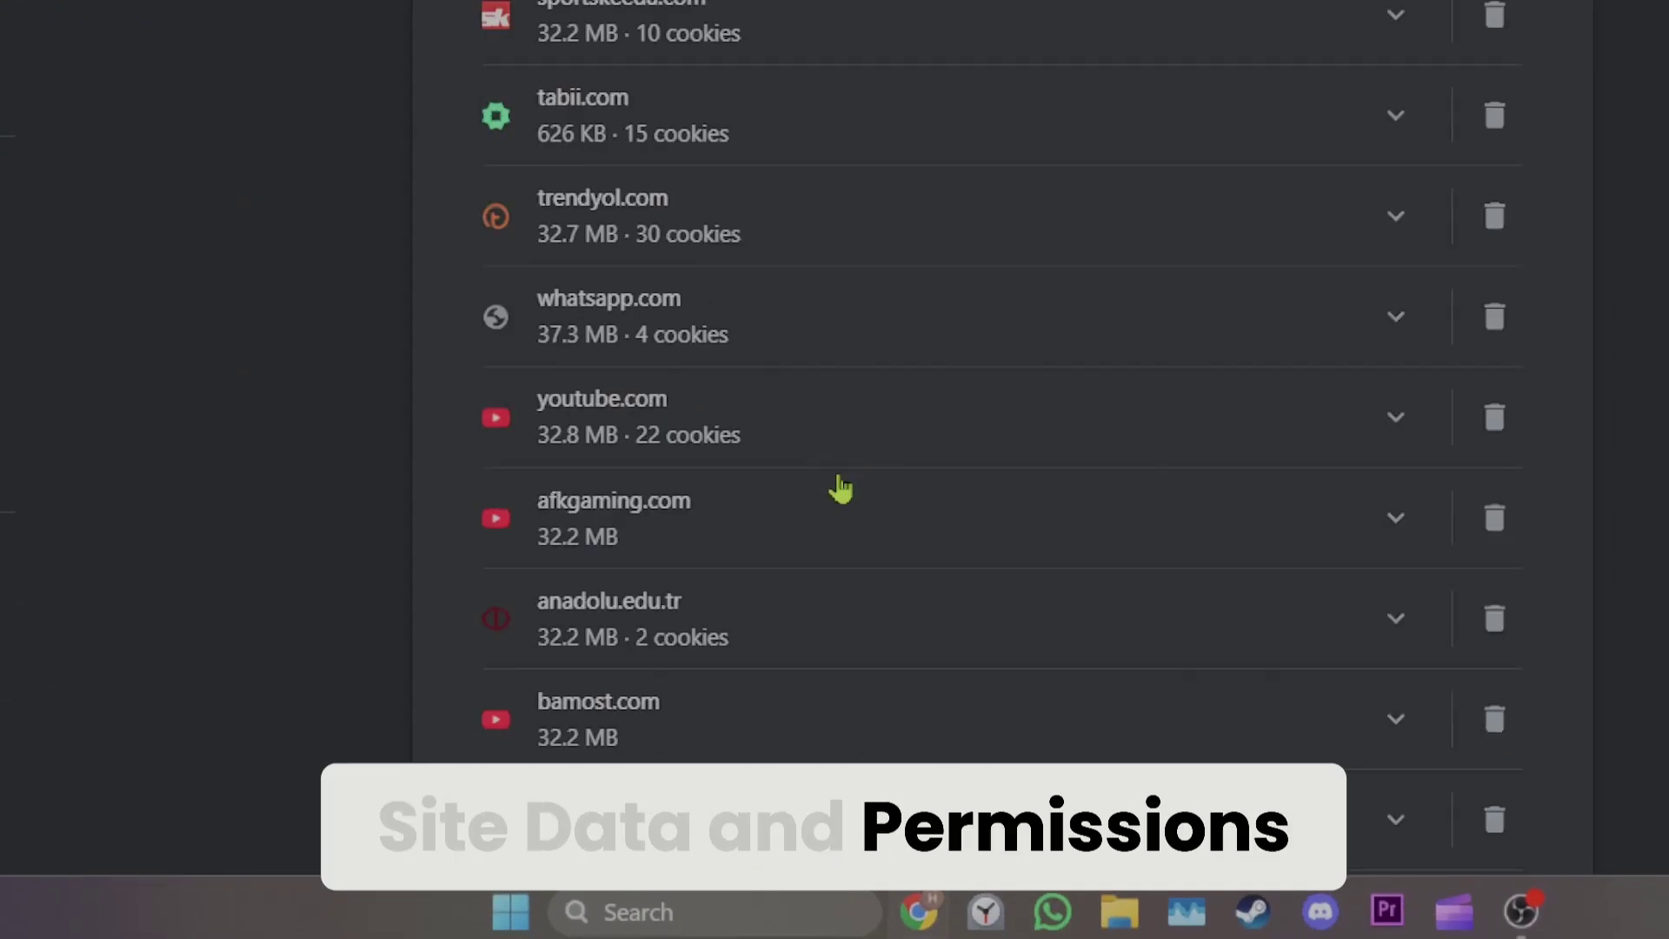
Search the site list for roblox and delete roblox.com's data and permissions
{"action": "left_click", "coordinate": [937, 271]}
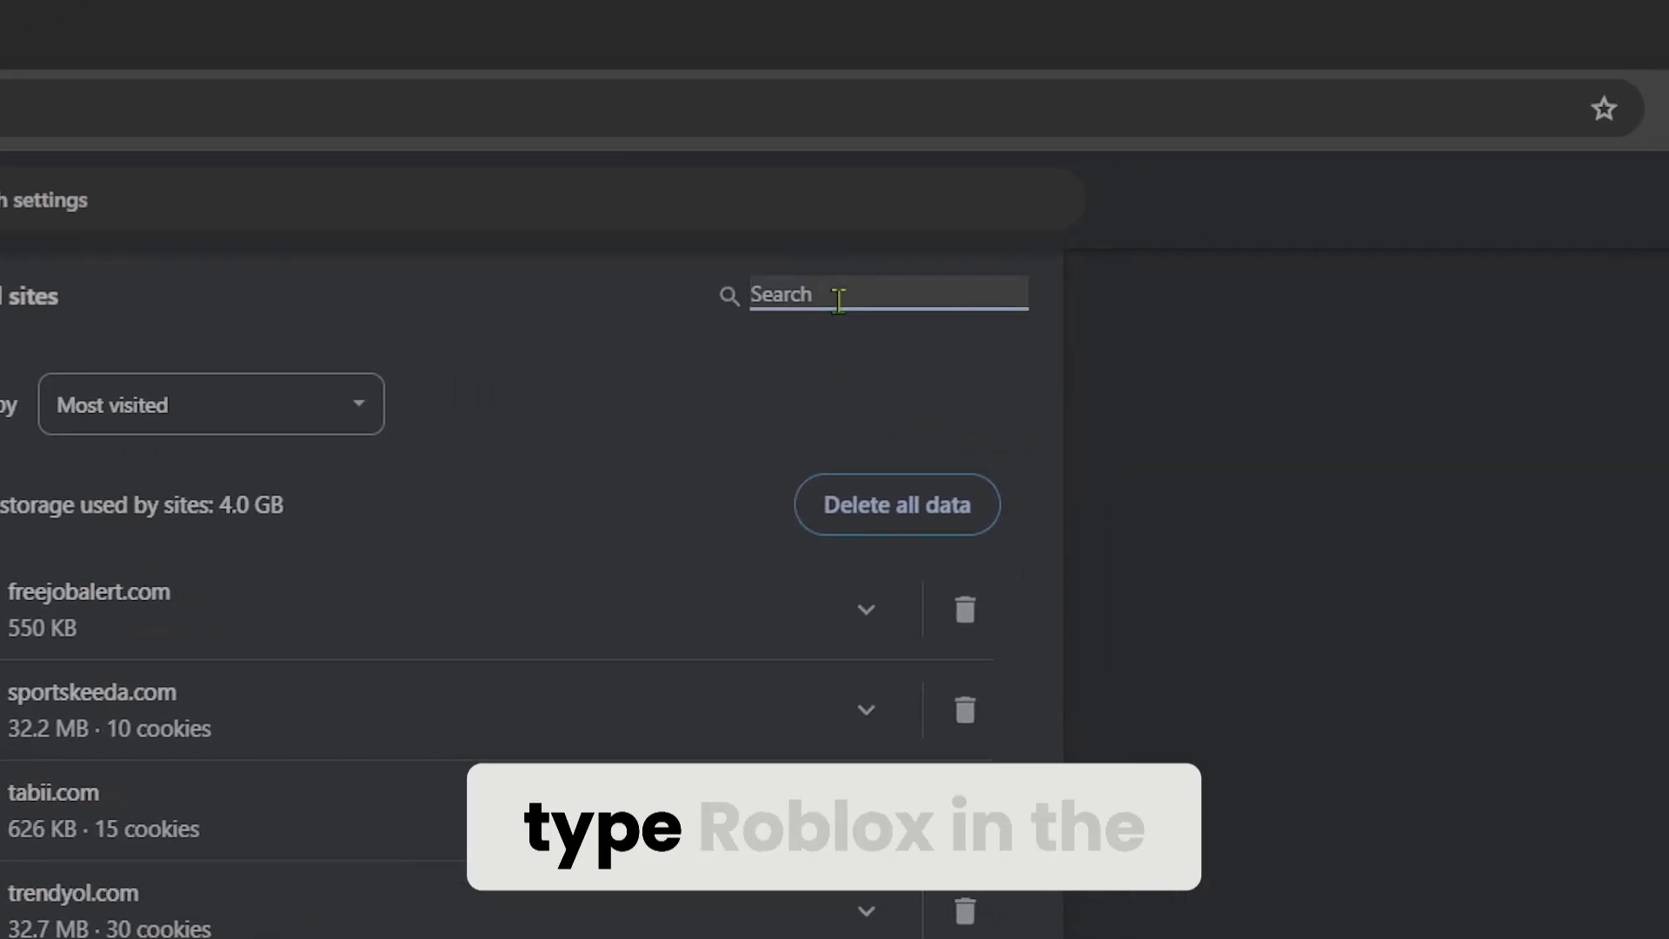
{"action": "type", "text": "roblox"}
{"action": "left_click", "coordinate": [845, 502]}
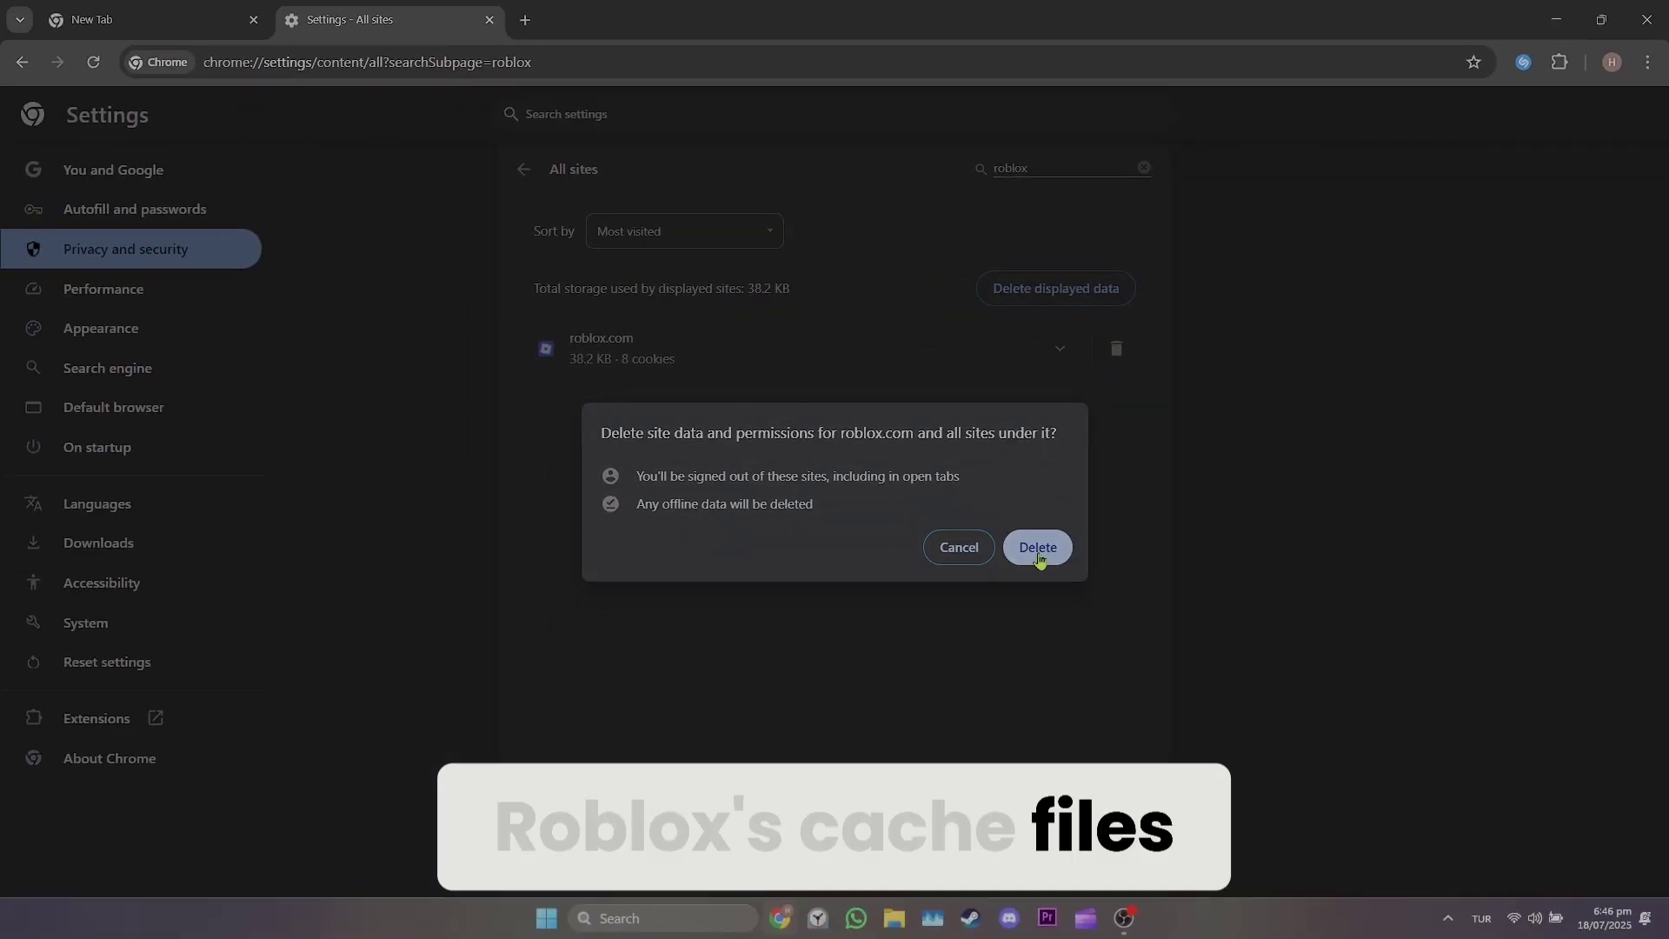
{"action": "left_click", "coordinate": [1039, 550]}
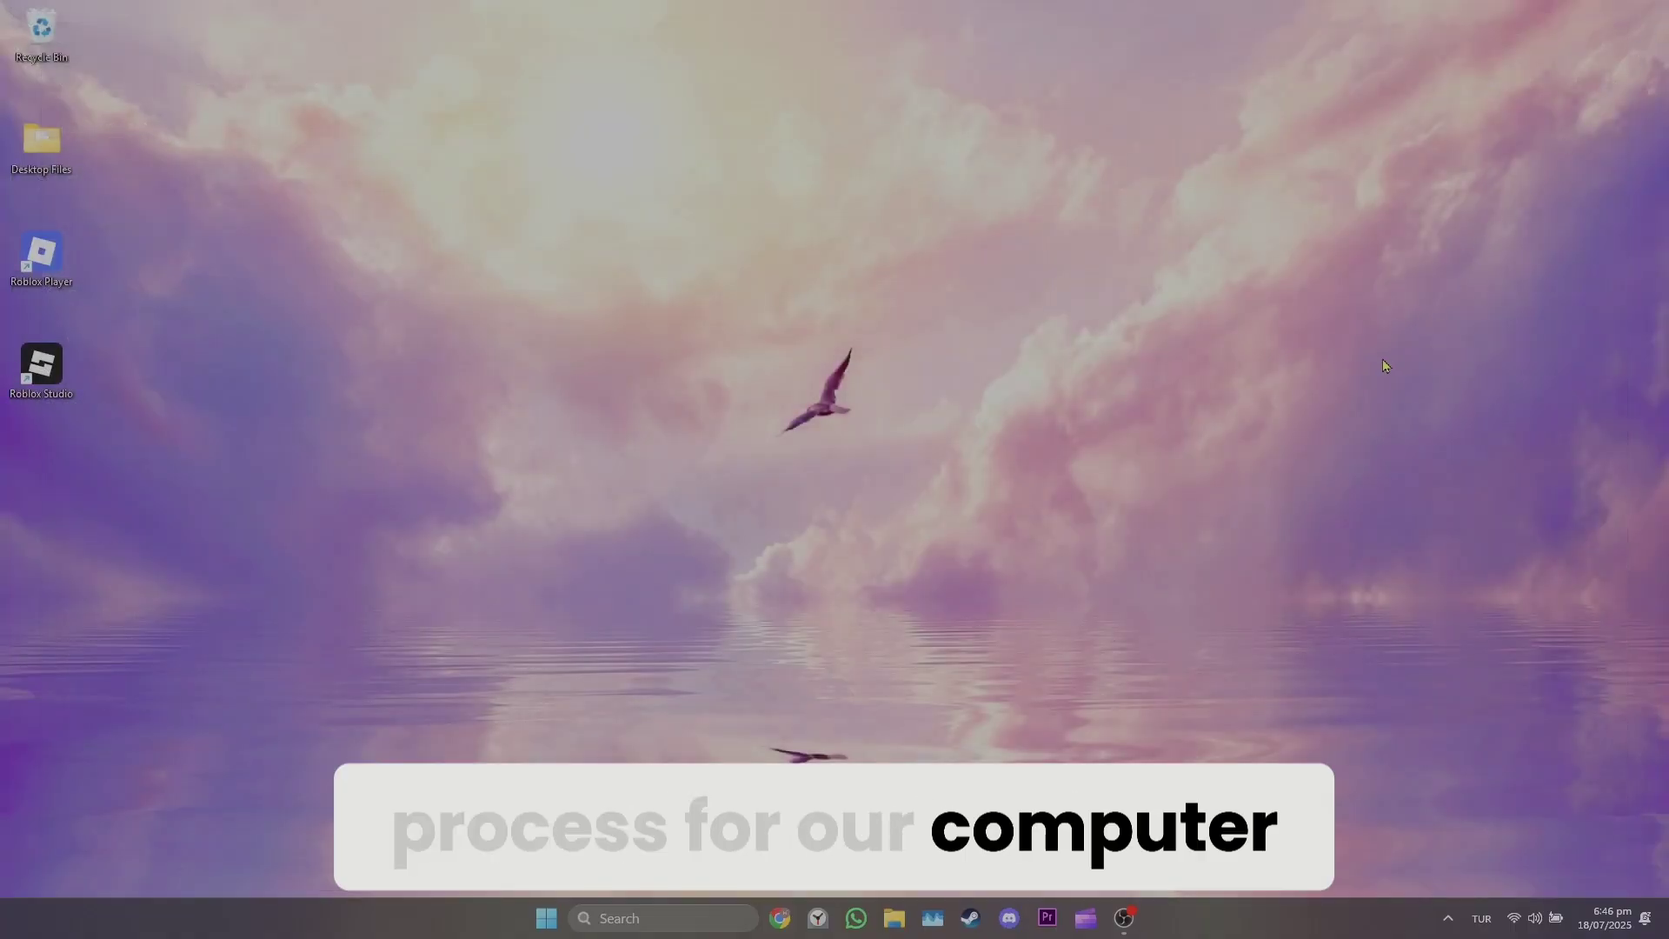
Open %localappdata% from Run in a maximized Explorer window, then enter the Temp folder
{"action": "key", "text": "super+r"}
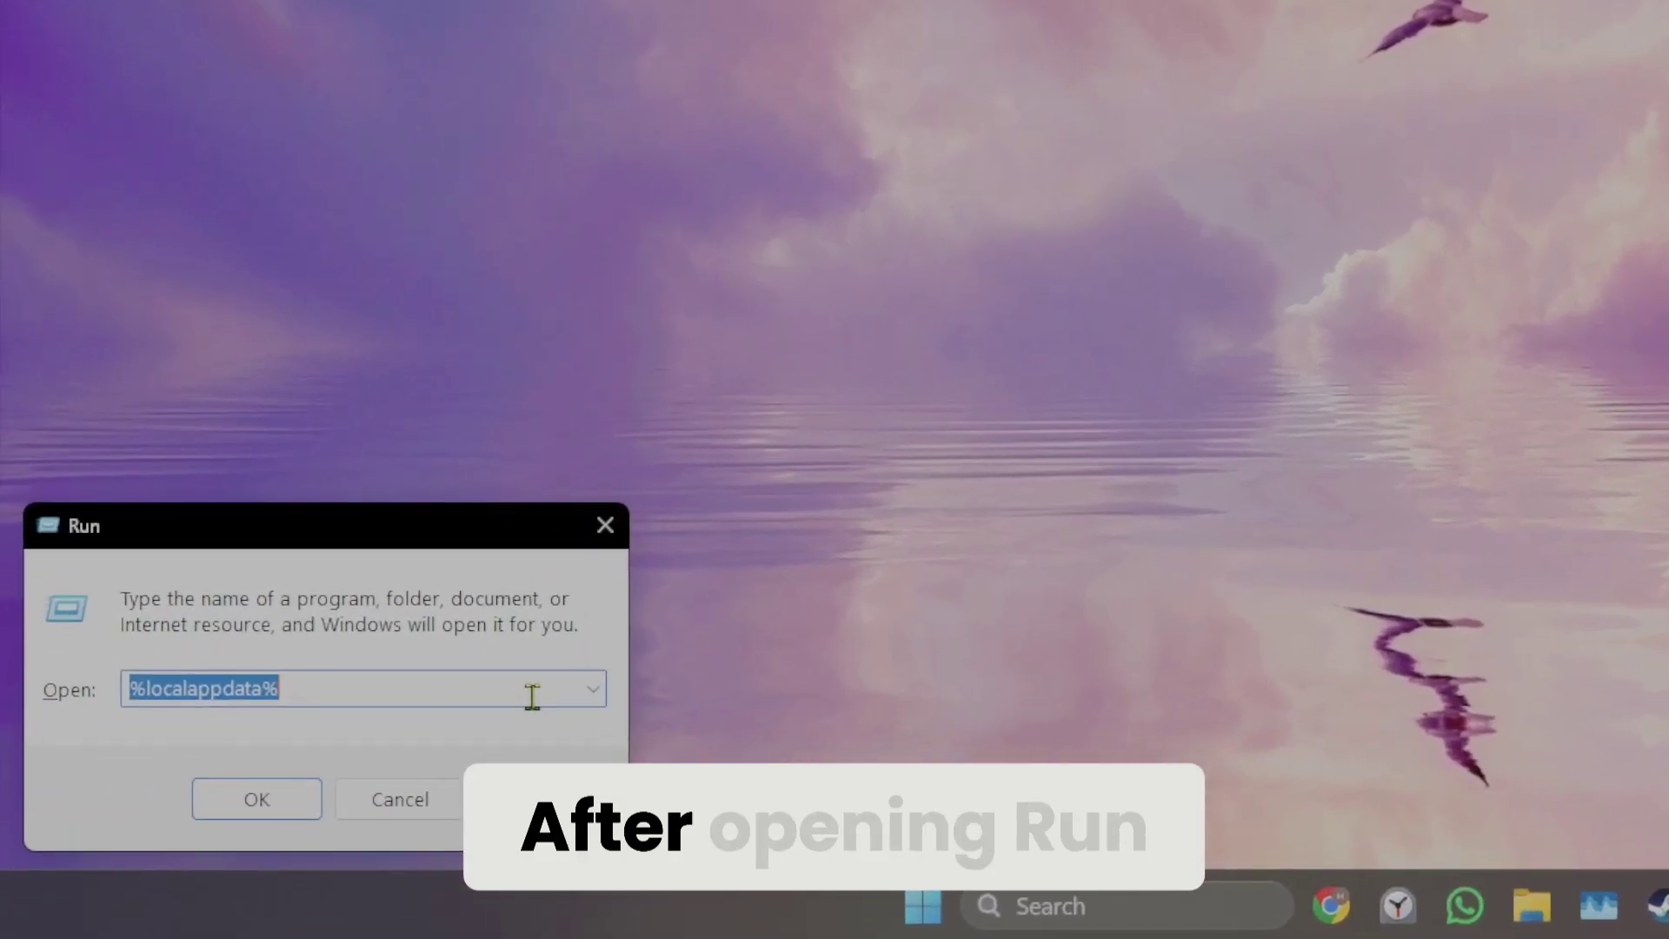
{"action": "left_click", "coordinate": [305, 800]}
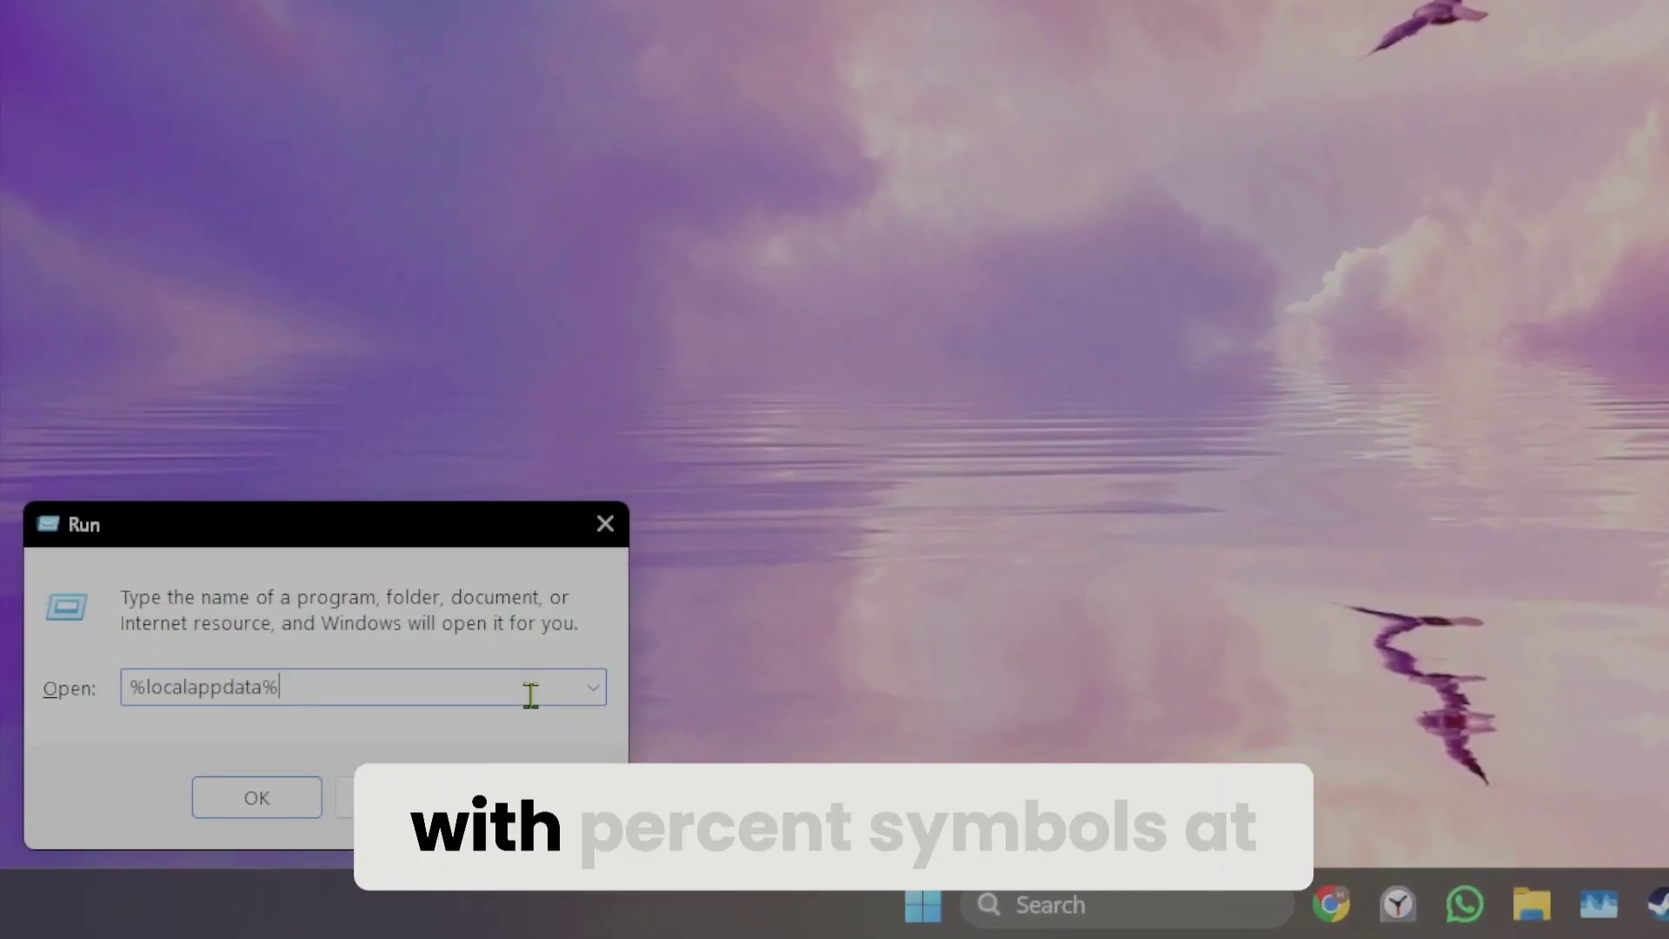
{"action": "left_click", "coordinate": [294, 801]}
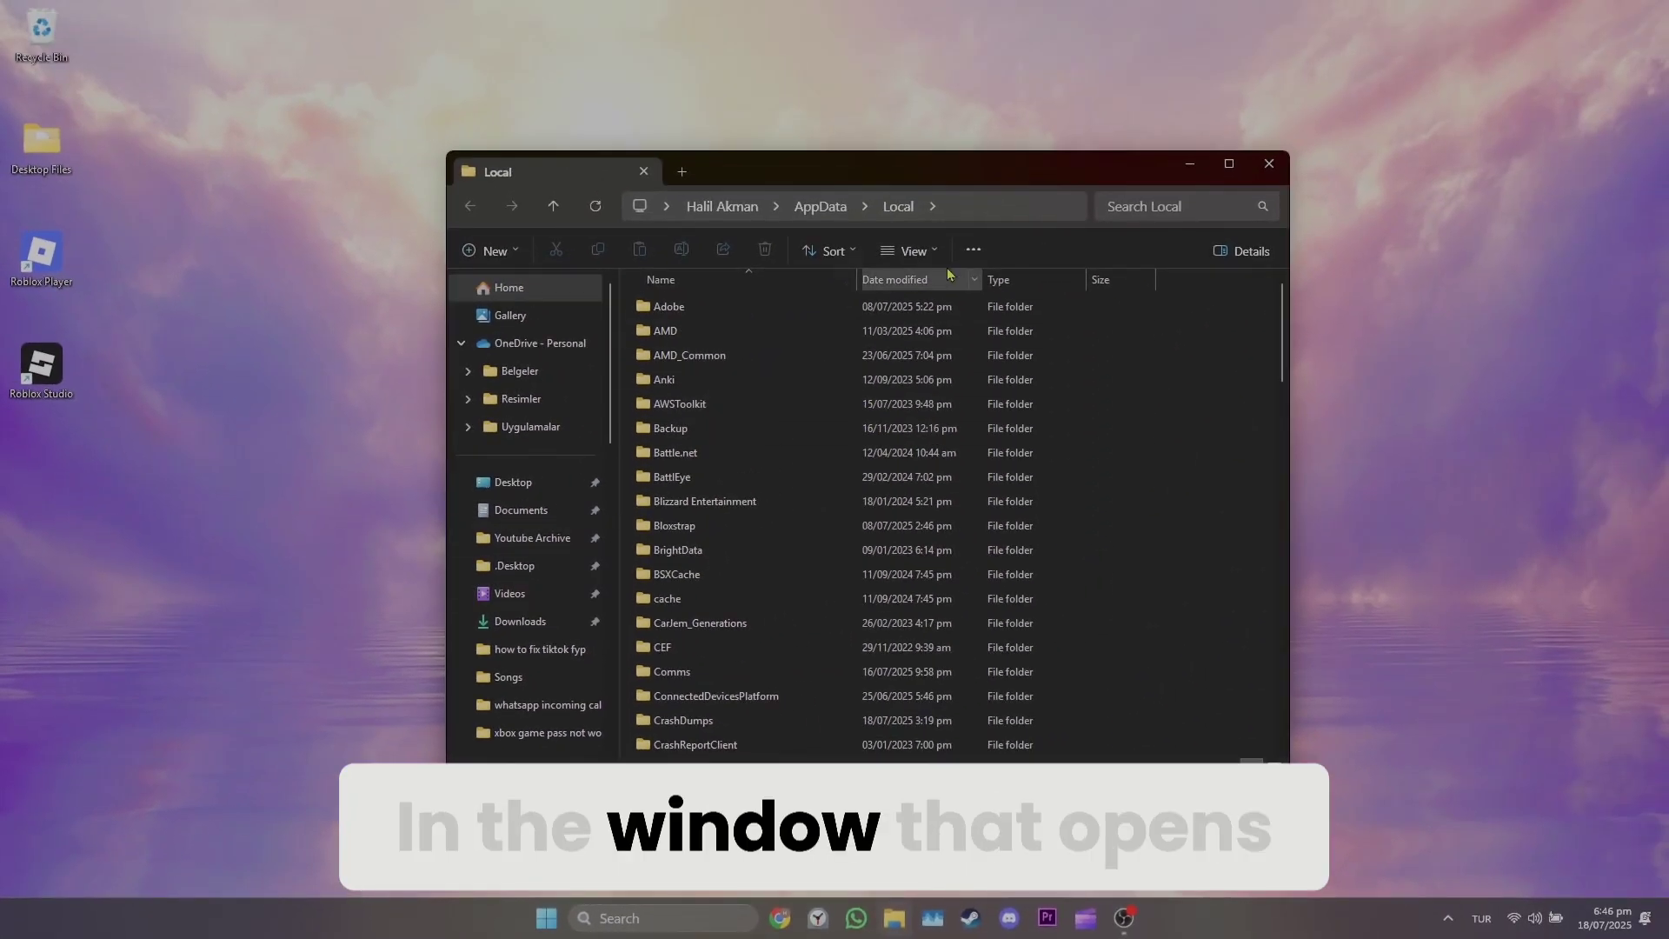
{"action": "double_click", "coordinate": [1044, 177]}
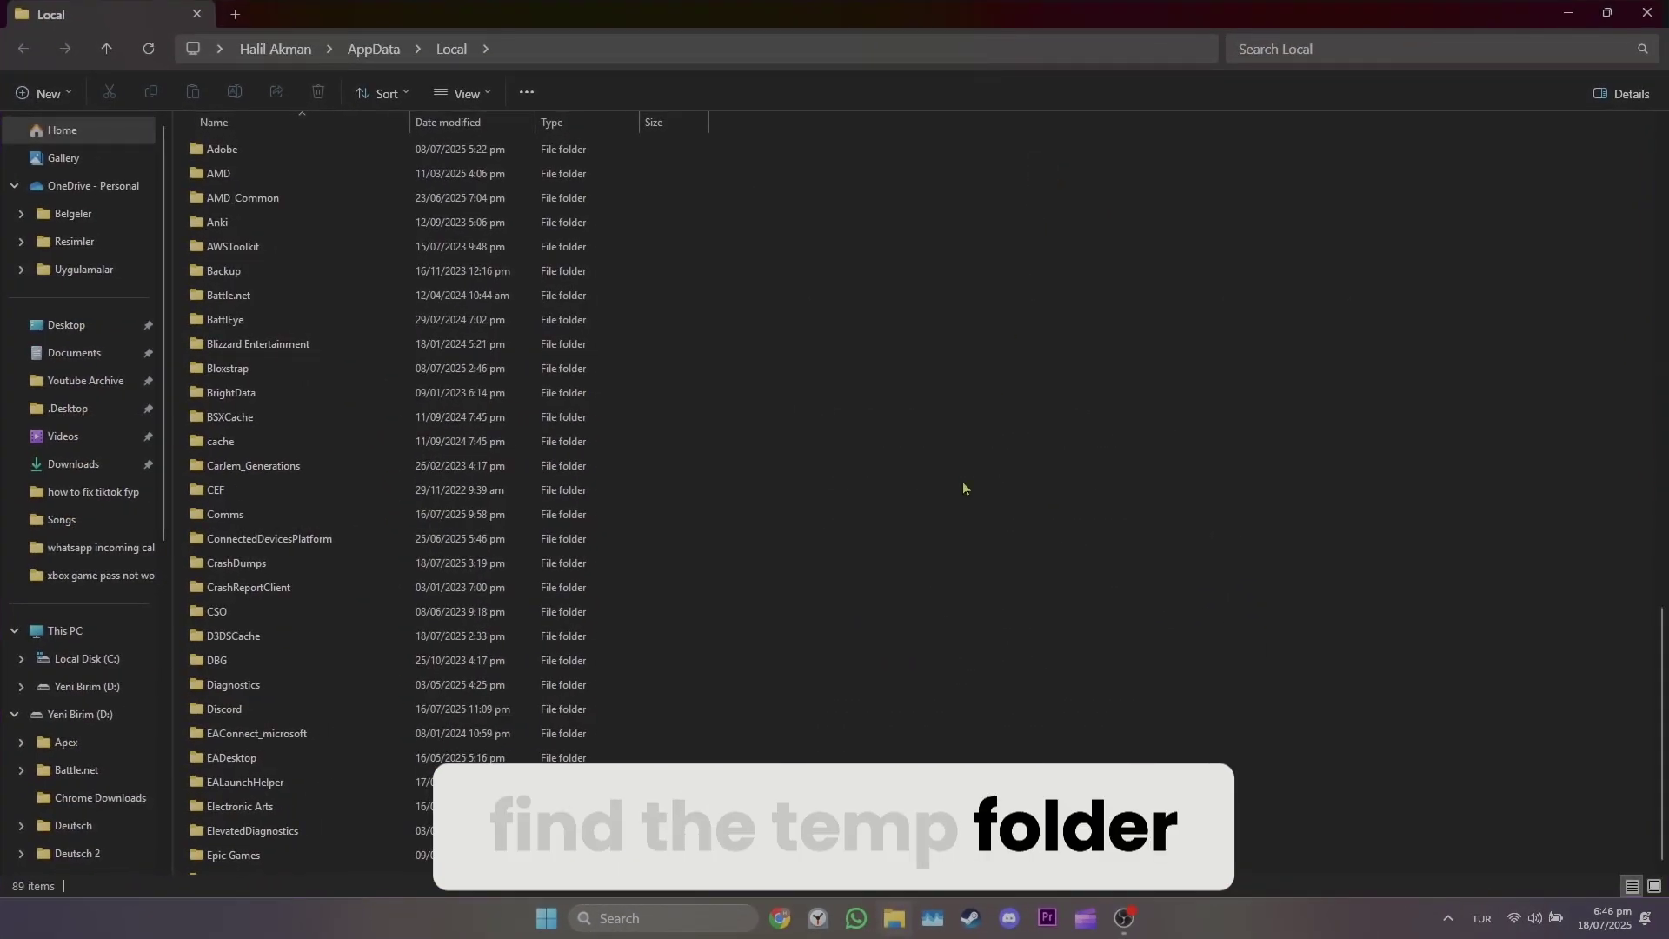
{"action": "type", "text": "temp"}
{"action": "double_click", "coordinate": [381, 522]}
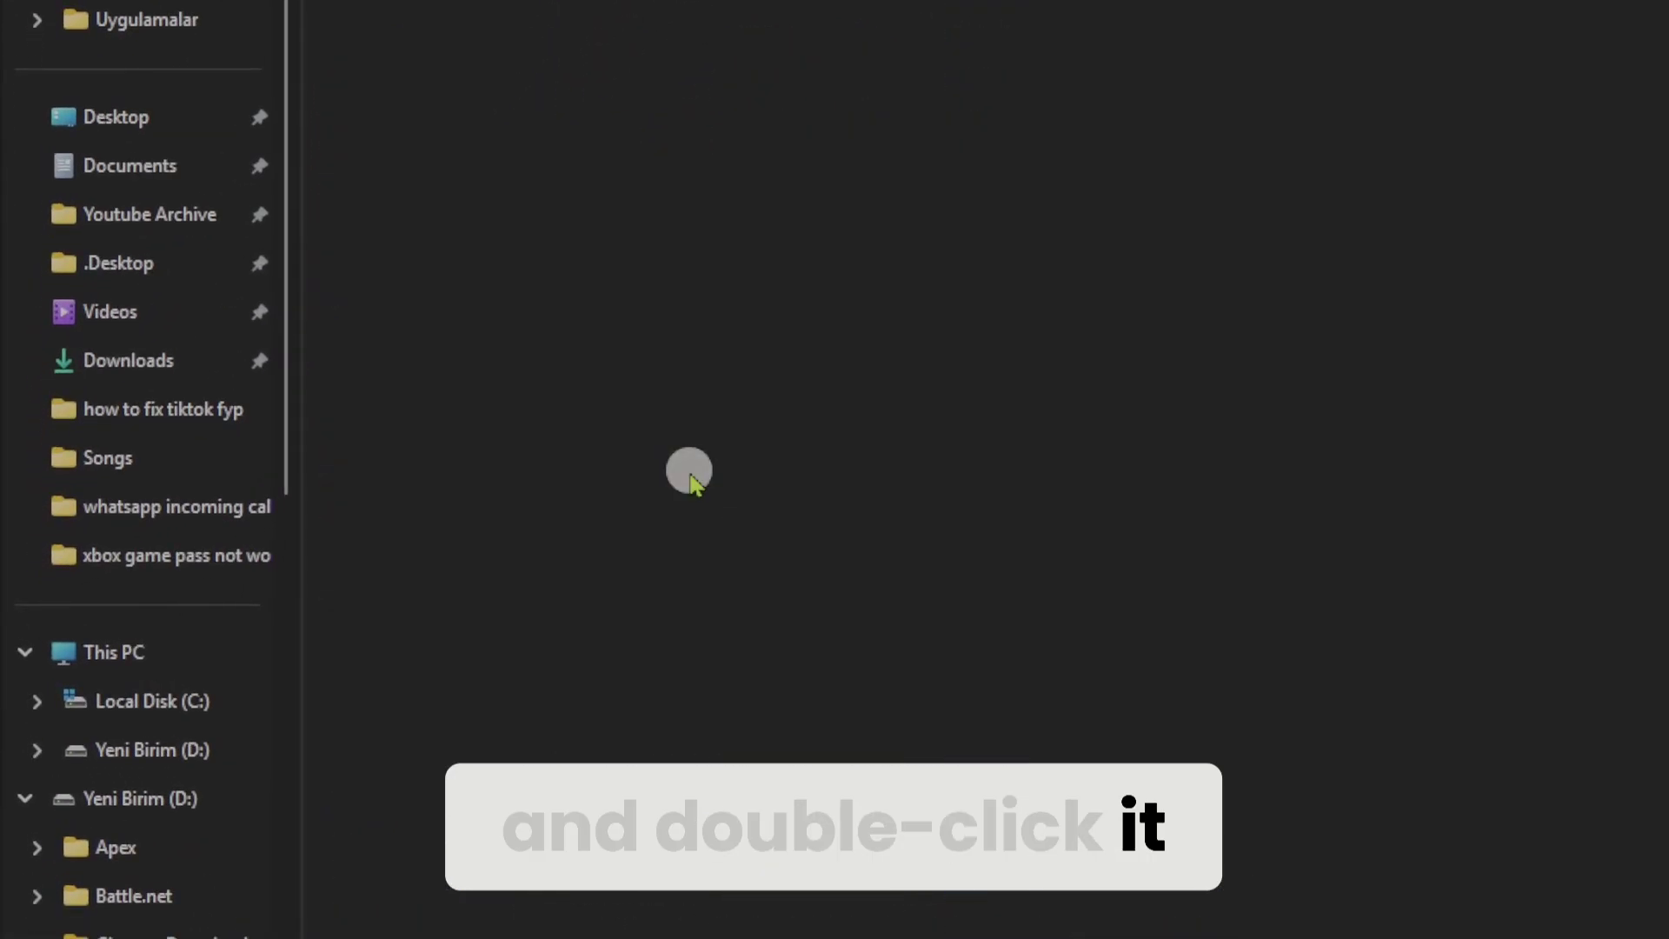
{"action": "type", "text": "roblox"}
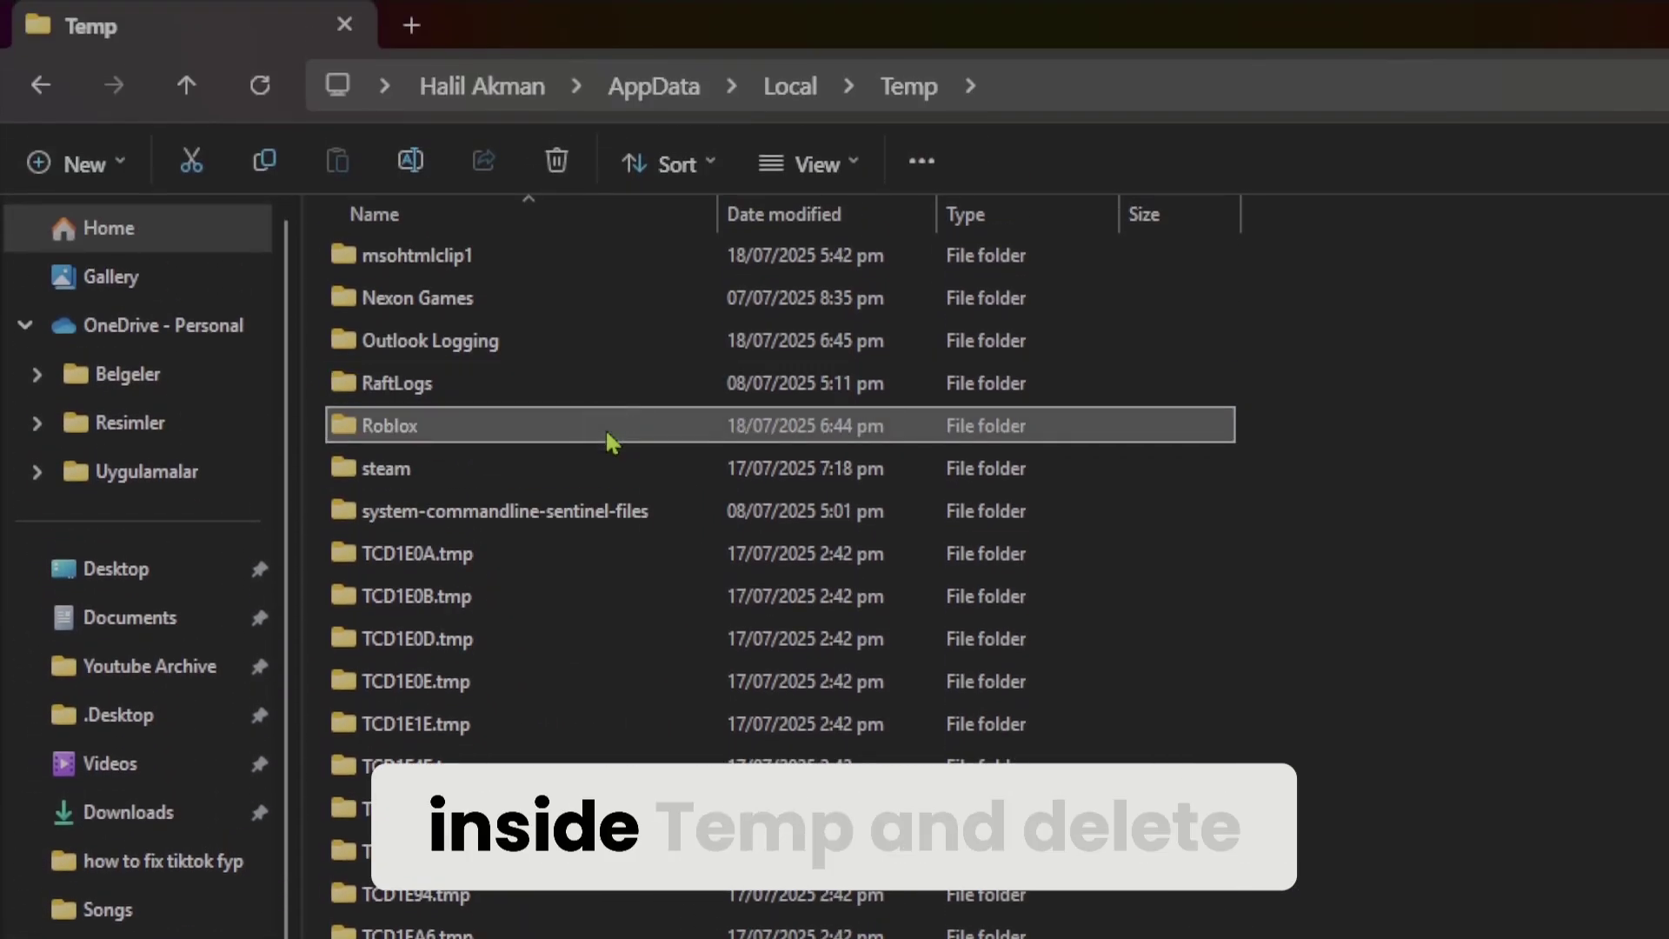
Delete the Roblox folder from AppData\Local\Temp using its right-click menu
{"action": "right_click", "coordinate": [607, 440]}
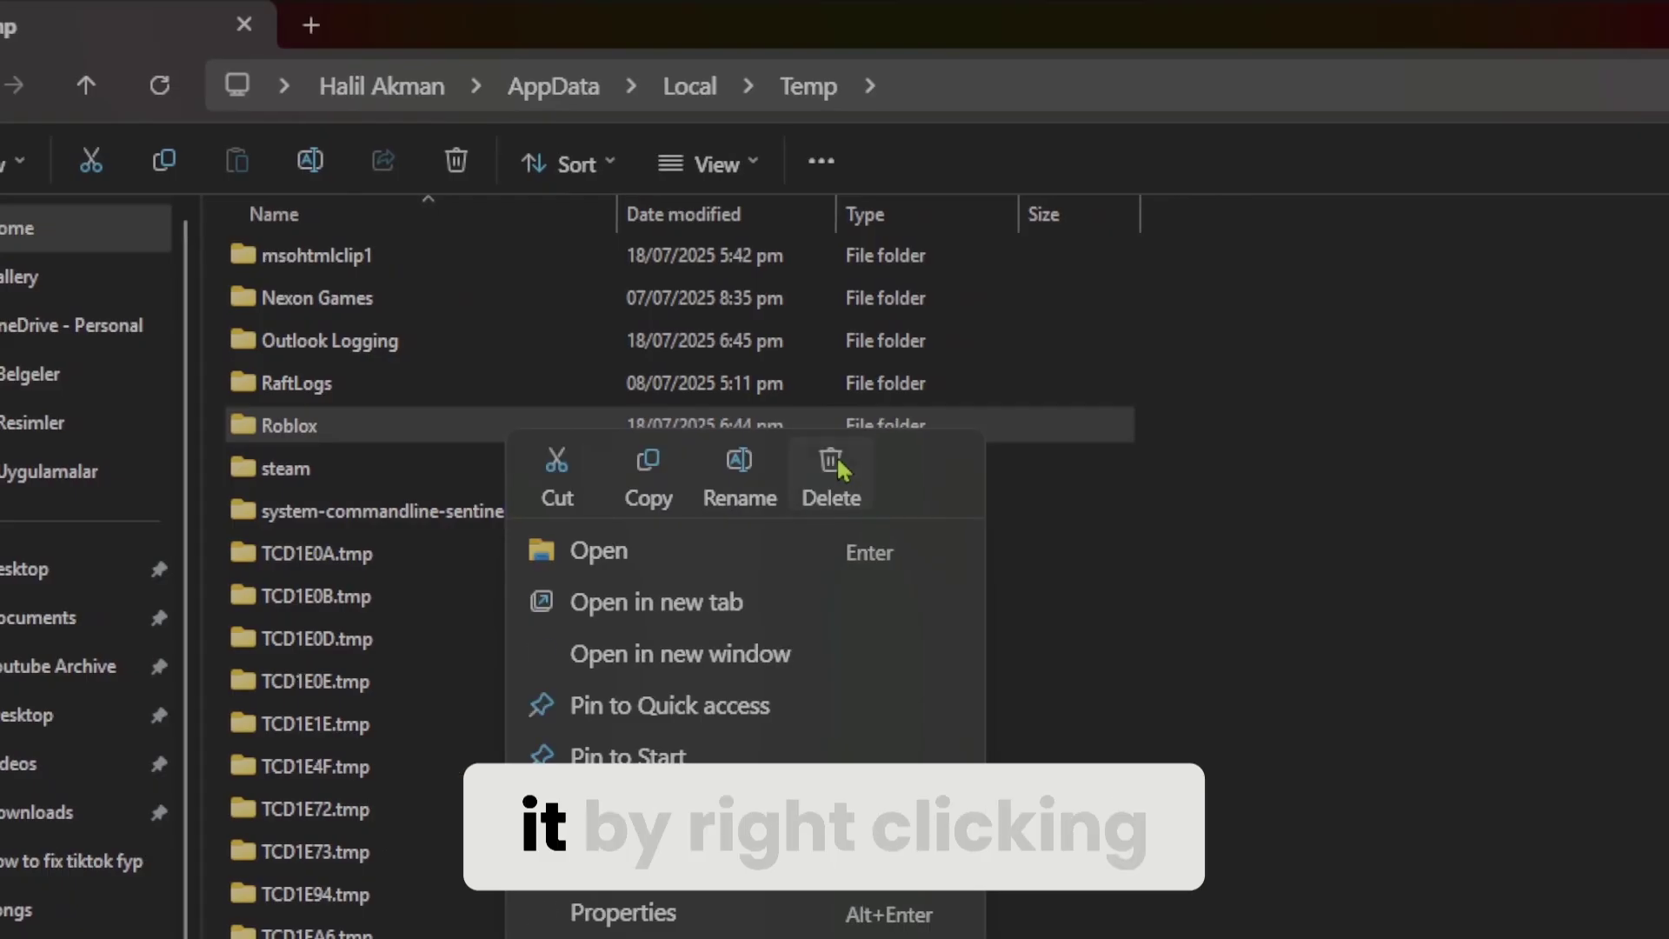
{"action": "left_click", "coordinate": [833, 470]}
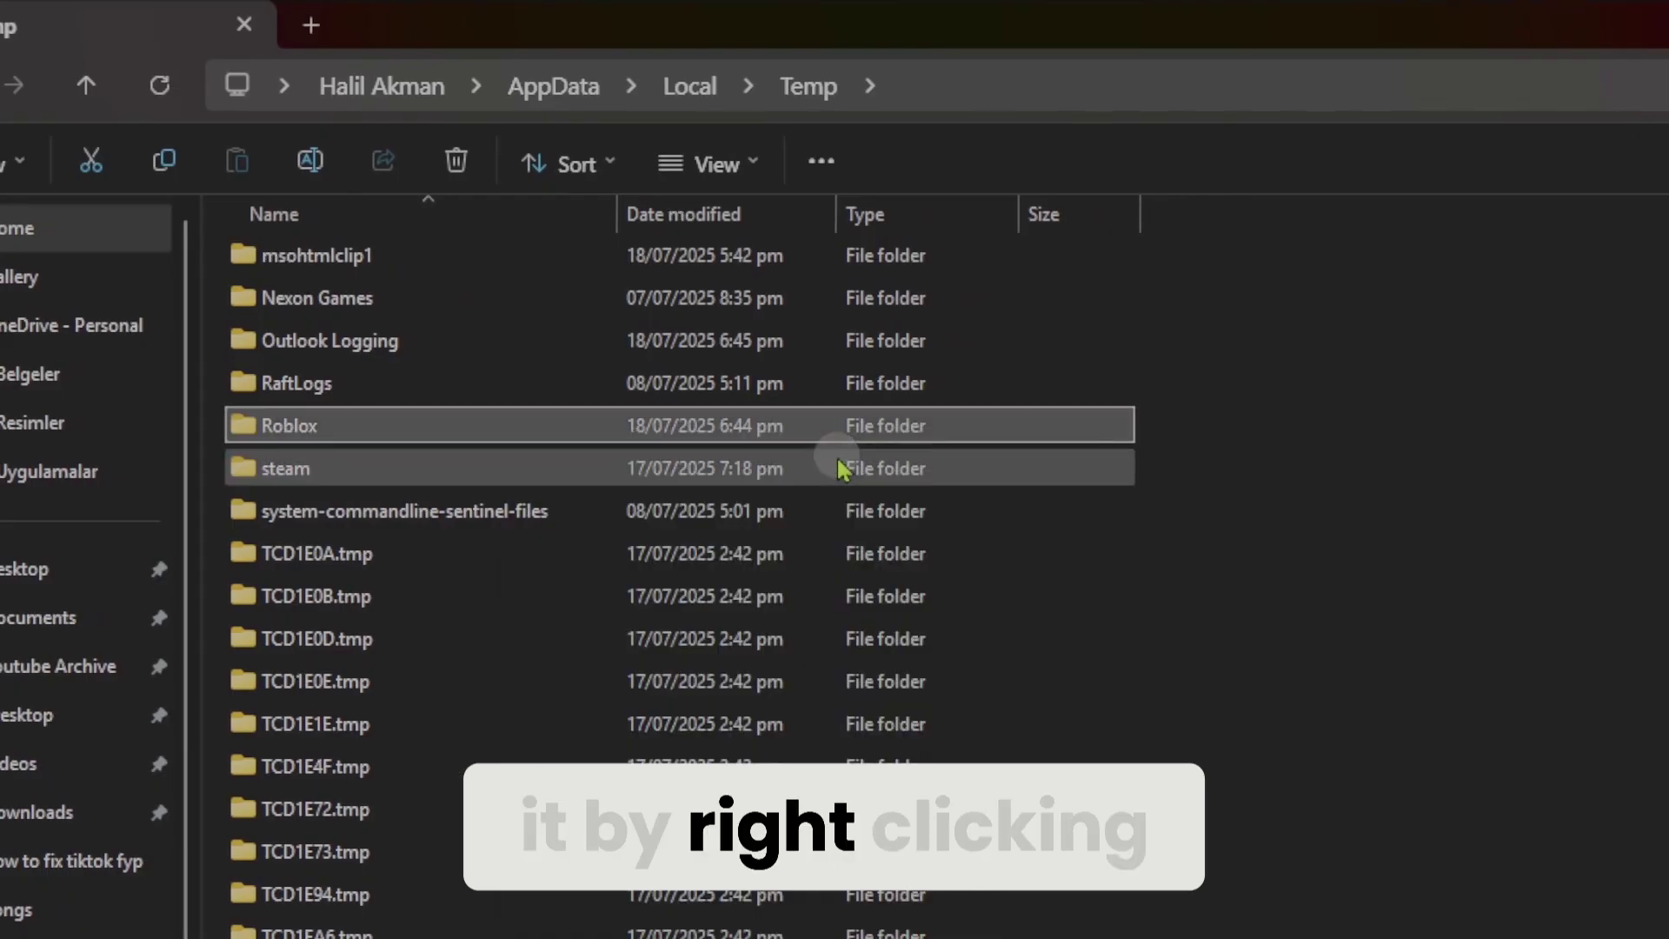